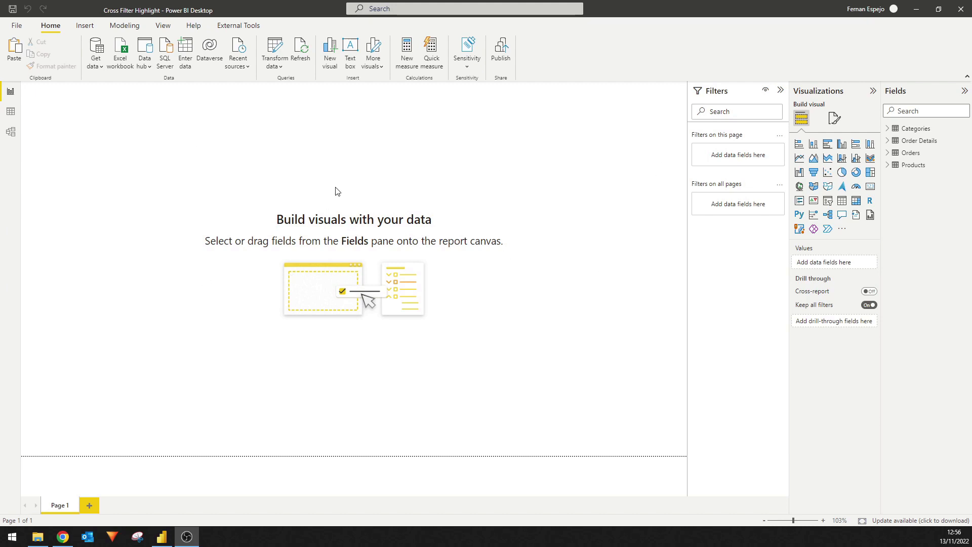
Inspect the eight Categories rows in Data view, then view the table relationship diagram
click(11, 111)
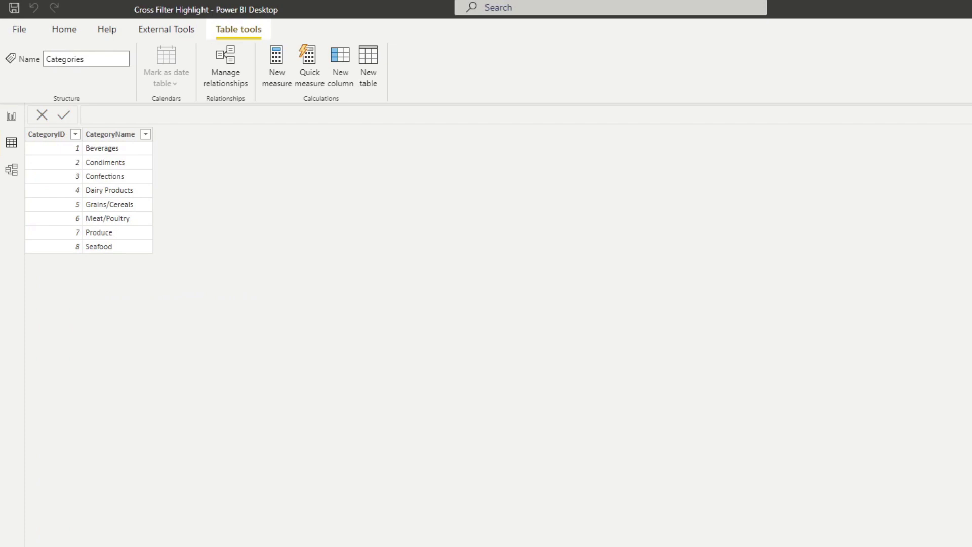
click(13, 171)
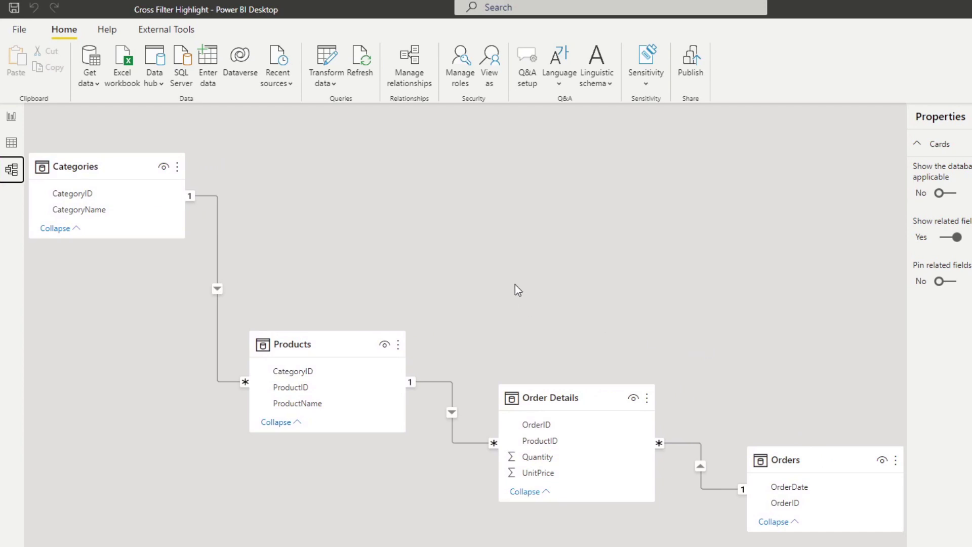
Return to Report view and expand the Products and Categories field lists, leaving Orders collapsed
click(11, 116)
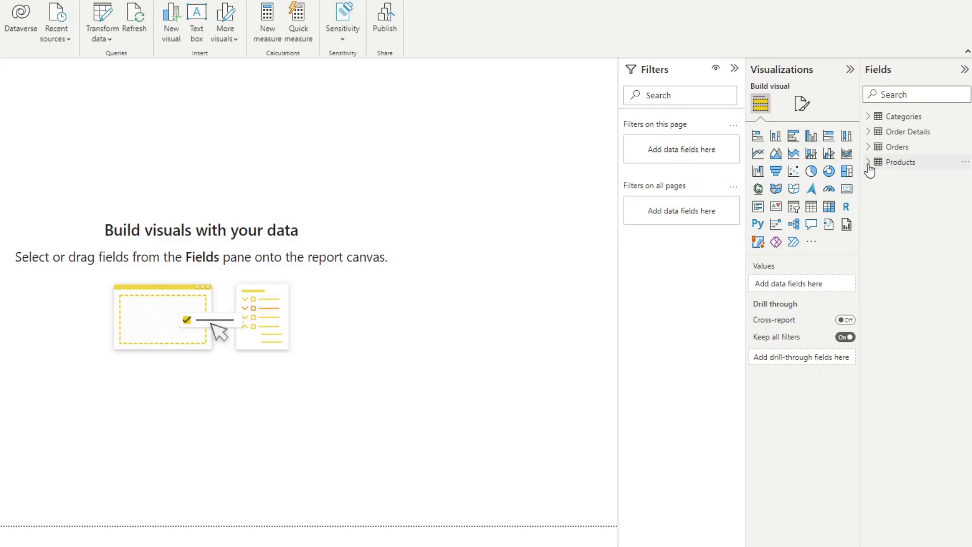
click(870, 163)
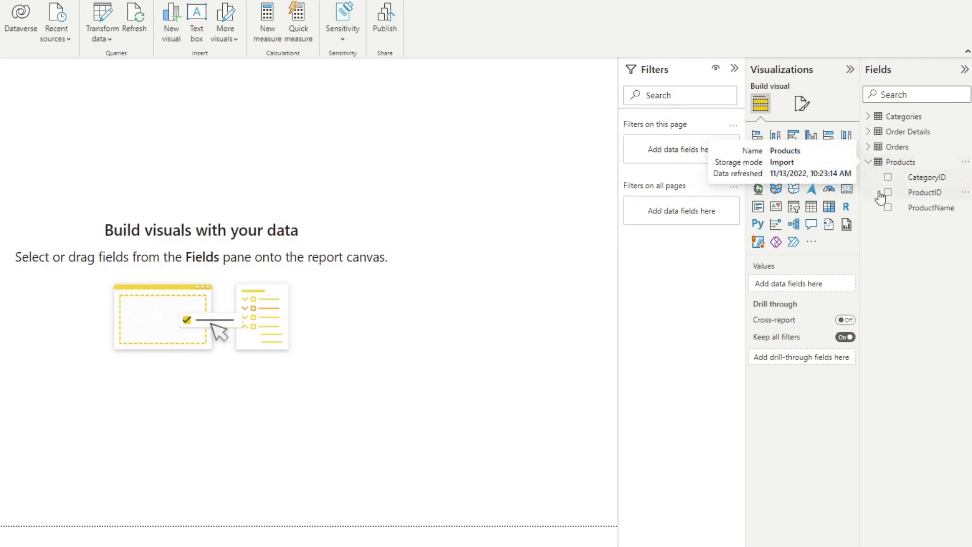
click(869, 148)
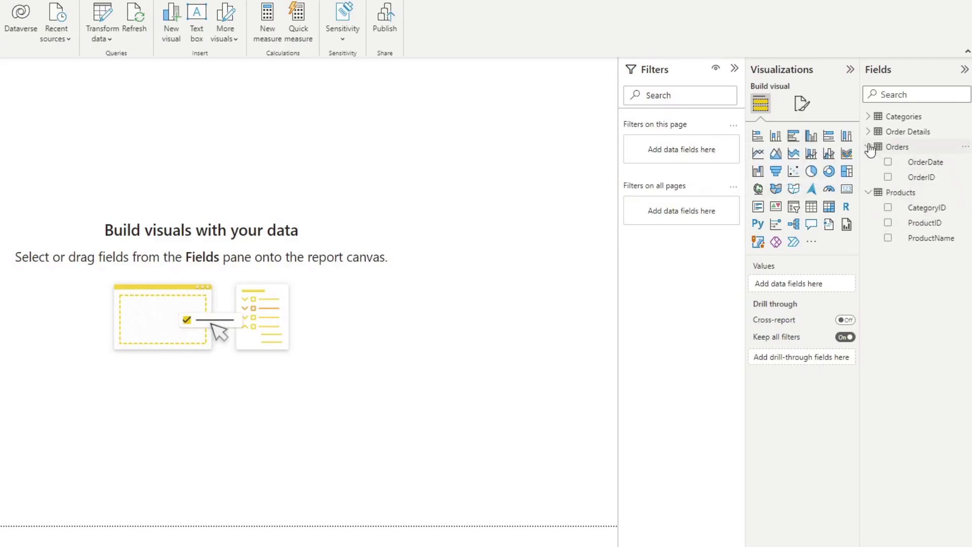
click(869, 147)
click(869, 117)
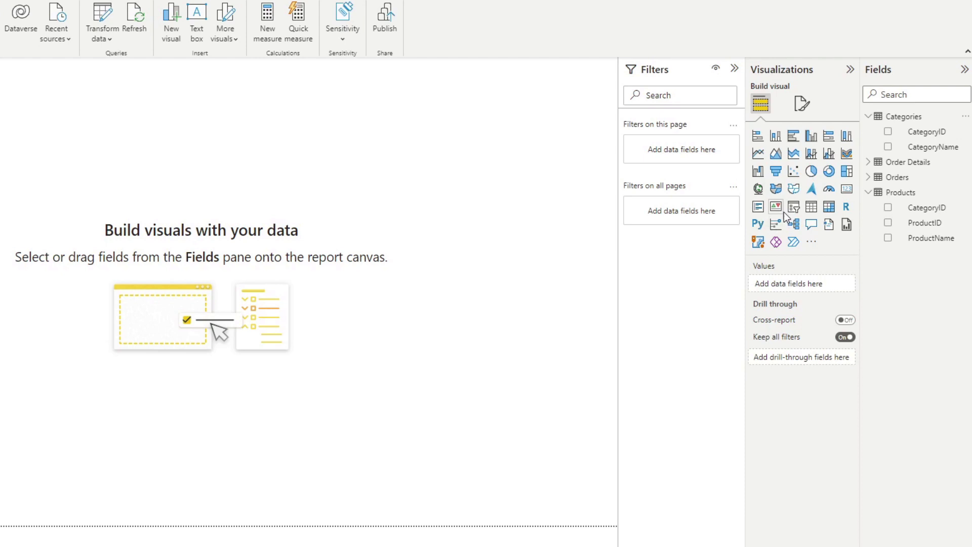
Add a CategoryName slicer, make it slightly taller and narrower, and move it left
click(794, 212)
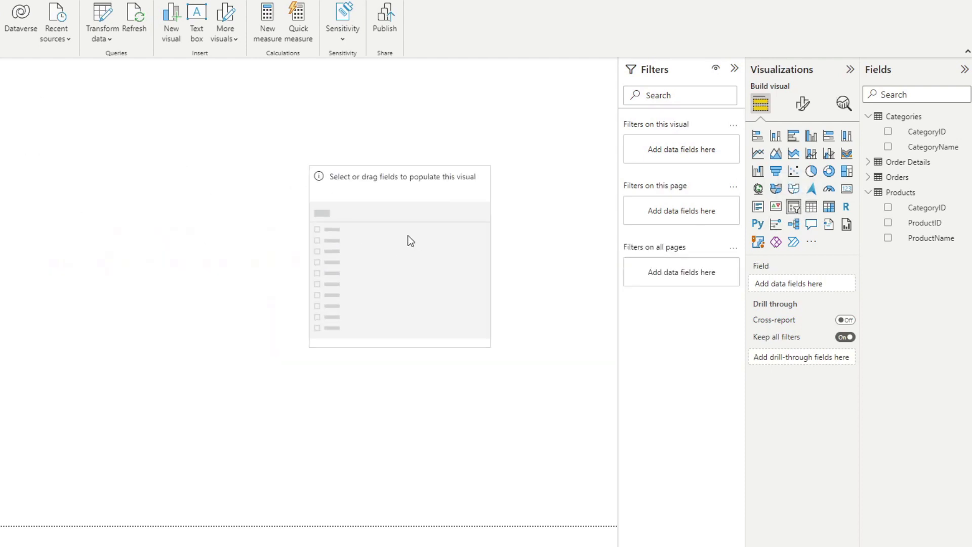
drag(933, 147, 350, 258)
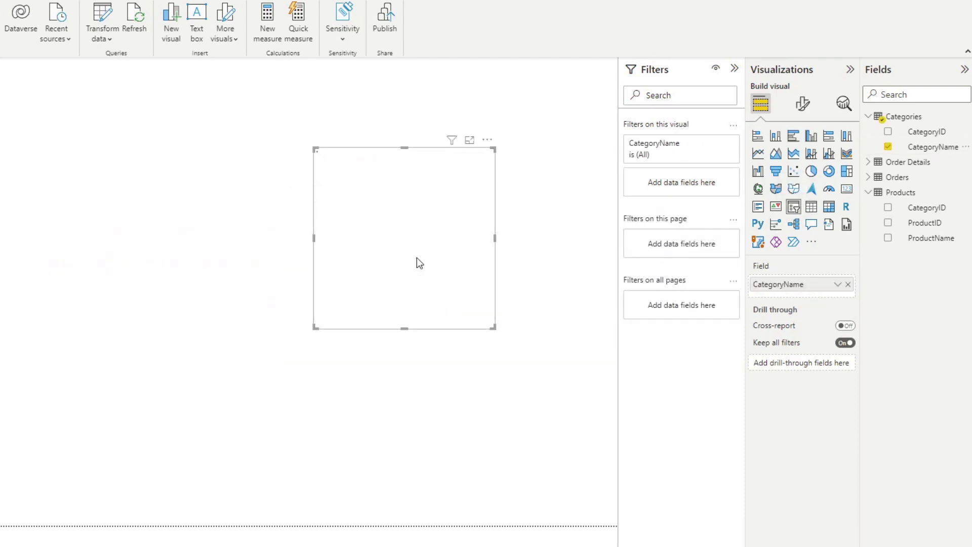
drag(406, 328, 405, 336)
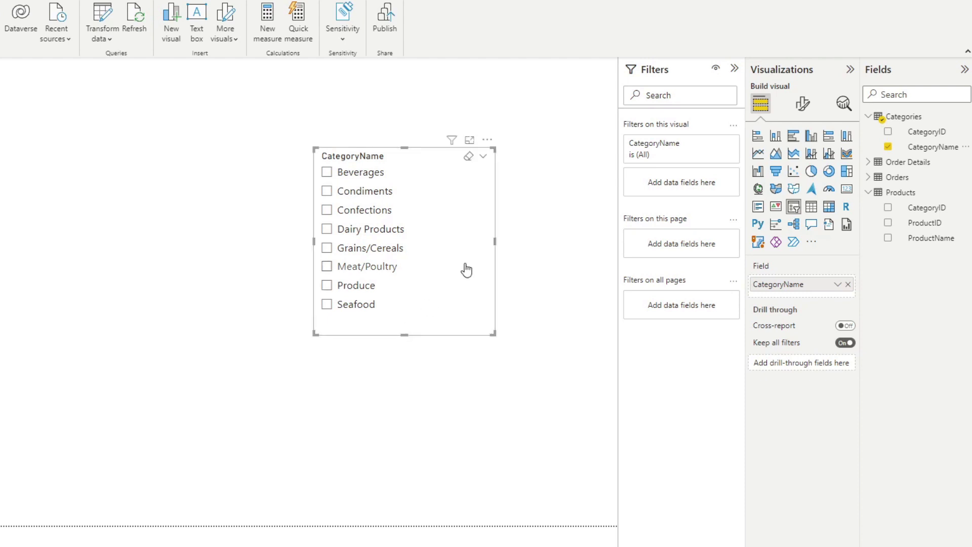
drag(490, 246, 340, 222)
click(527, 214)
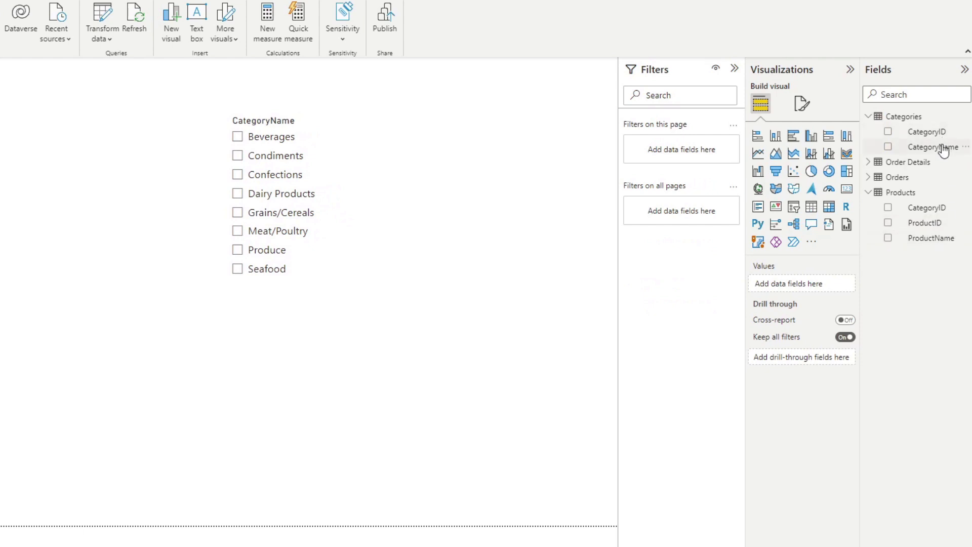
Build an enlarged CategoryName, ProductName and Quantity table sorted by Quantity, largest first
drag(943, 147, 425, 145)
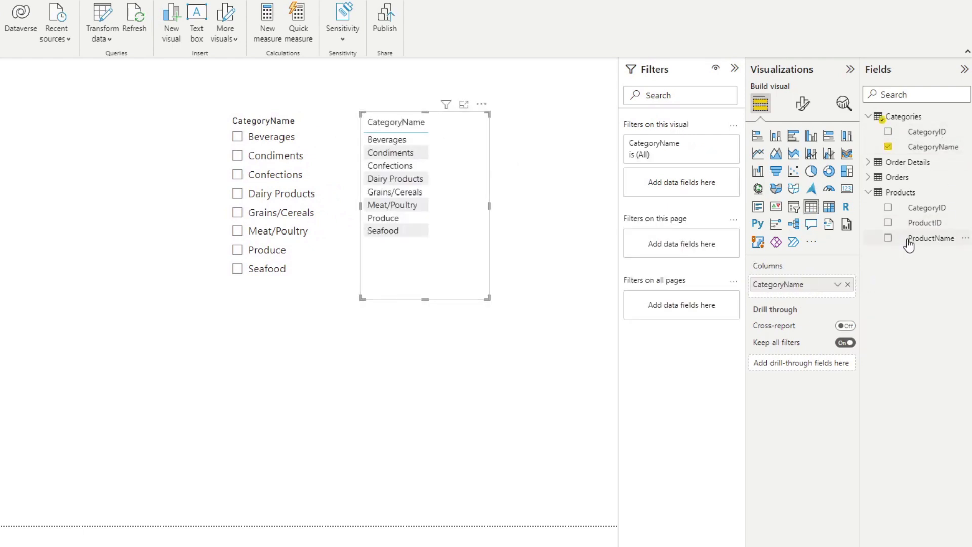
drag(909, 242, 462, 217)
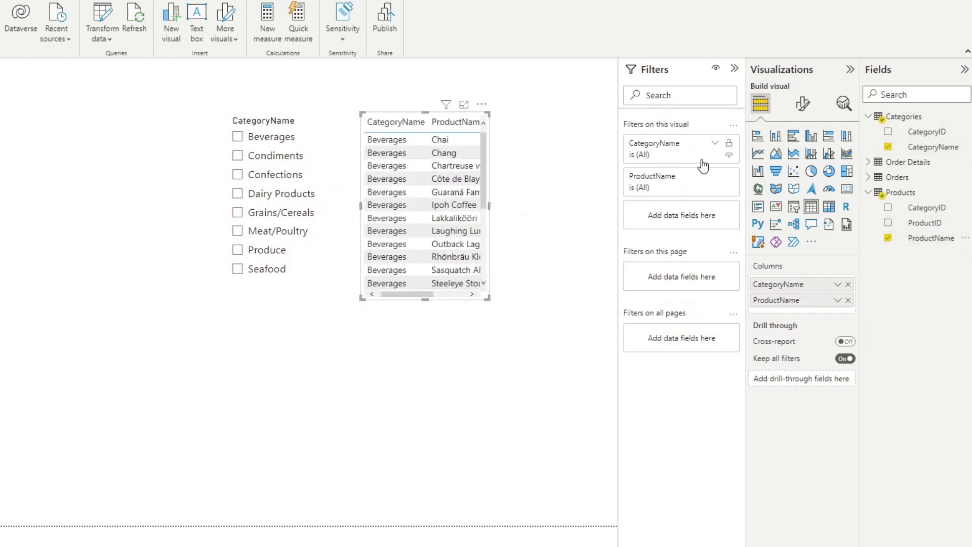
click(868, 177)
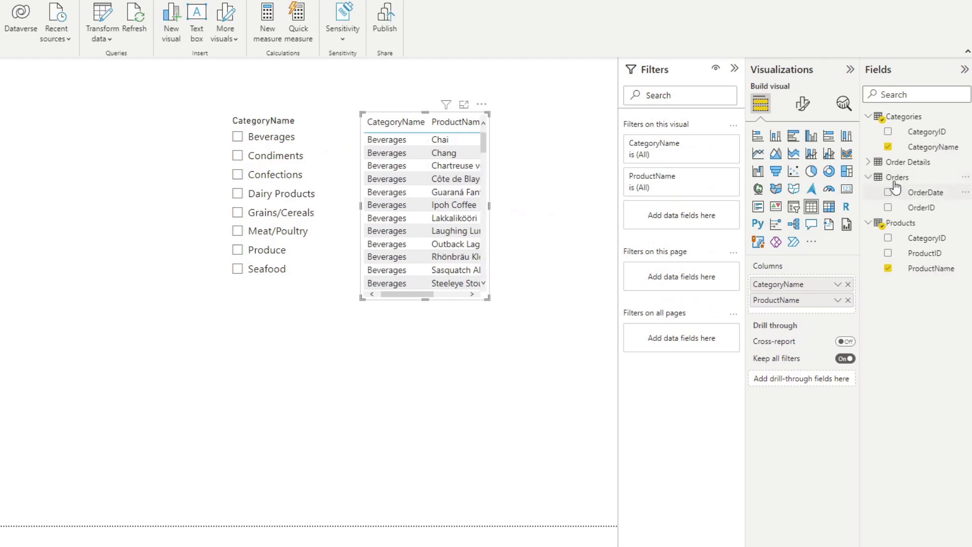
click(868, 162)
drag(908, 211, 440, 219)
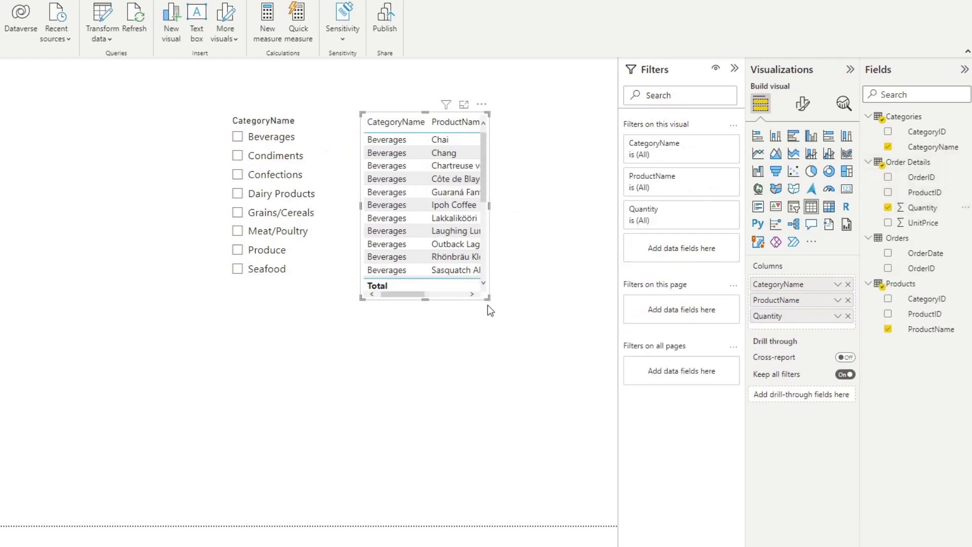
drag(488, 298, 612, 319)
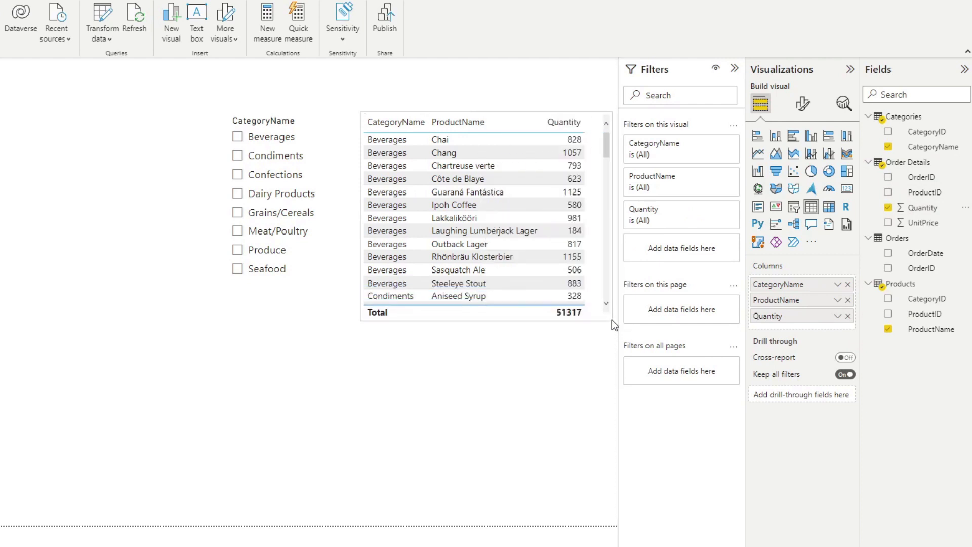
click(591, 128)
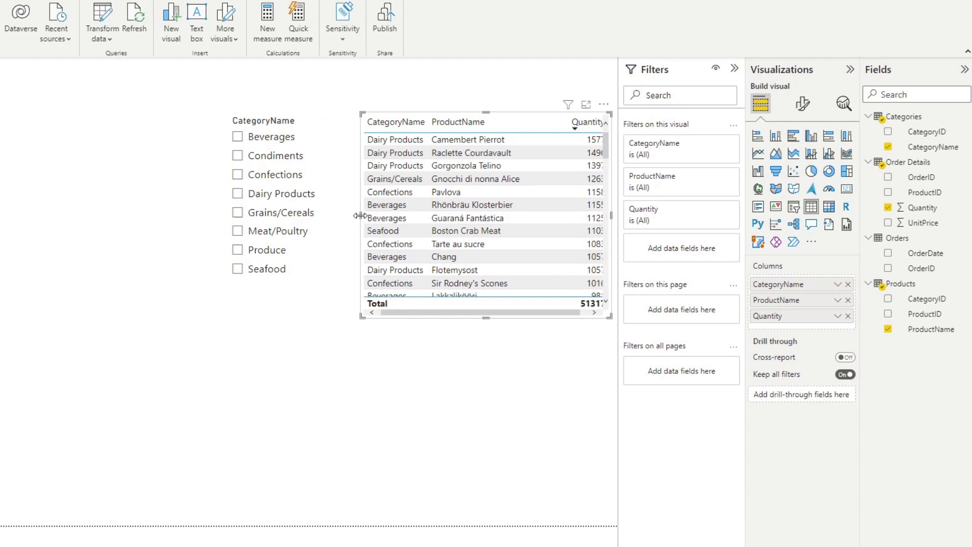
Convert the table to a clustered bar chart with ProductName on the Y-axis and Quantity values, removing CategoryName
click(800, 135)
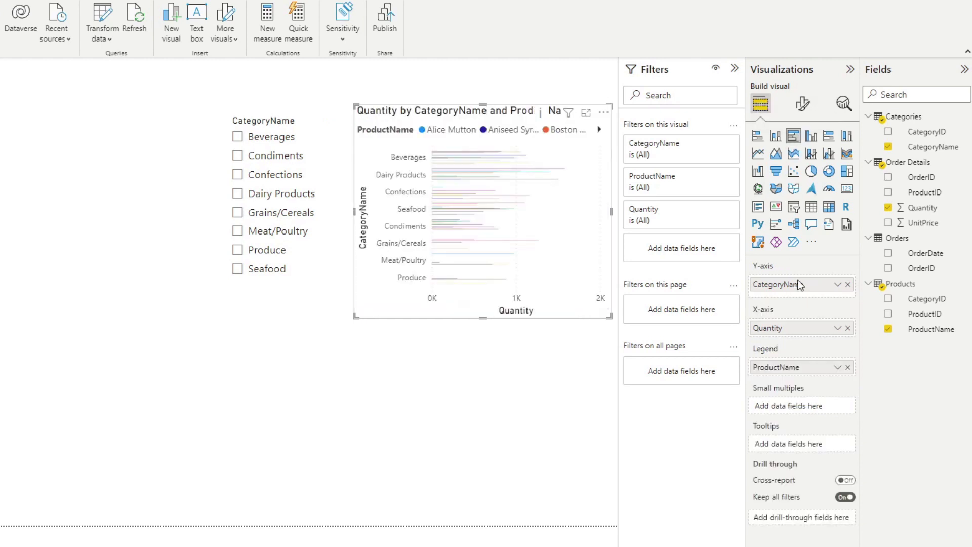
click(849, 284)
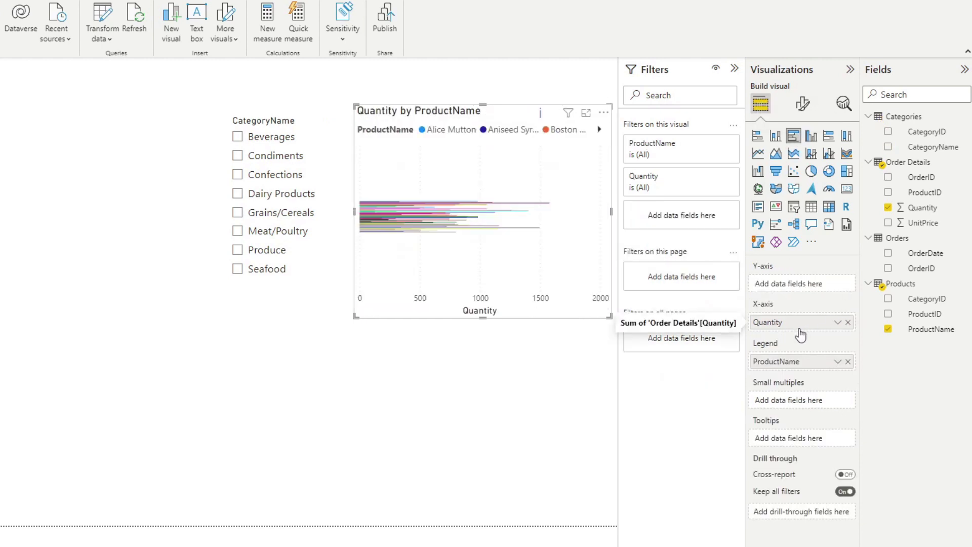
mouse_move(786, 327)
mouse_down()
mouse_move(785, 282)
mouse_move(791, 323)
mouse_up()
drag(788, 363, 792, 297)
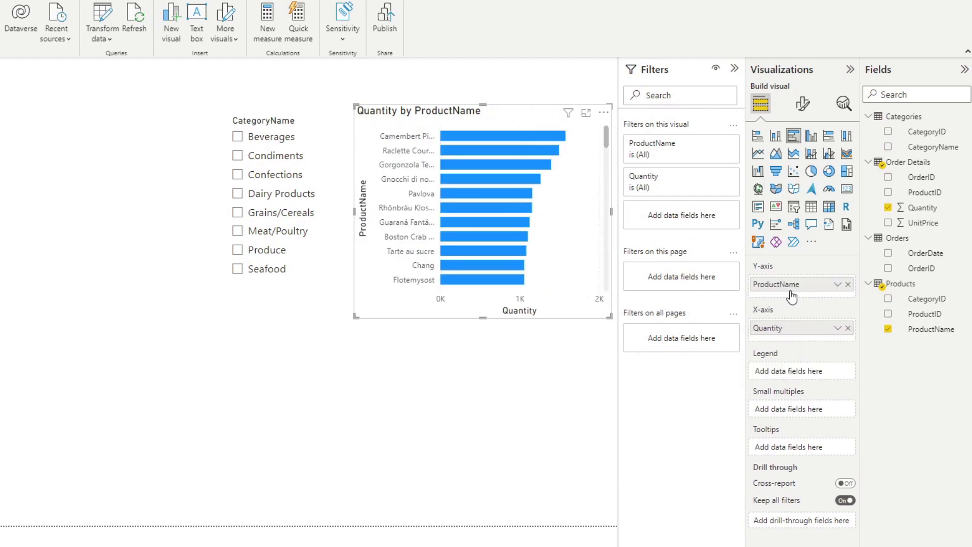
Test the Beverages slicer filter, make the bar chart taller, then clear Beverages again
click(266, 144)
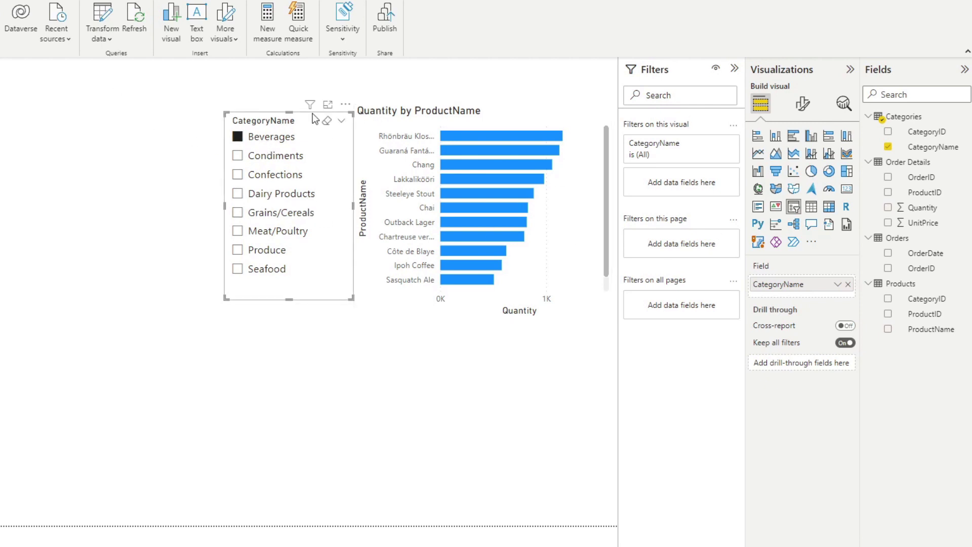
click(499, 309)
drag(484, 320, 482, 322)
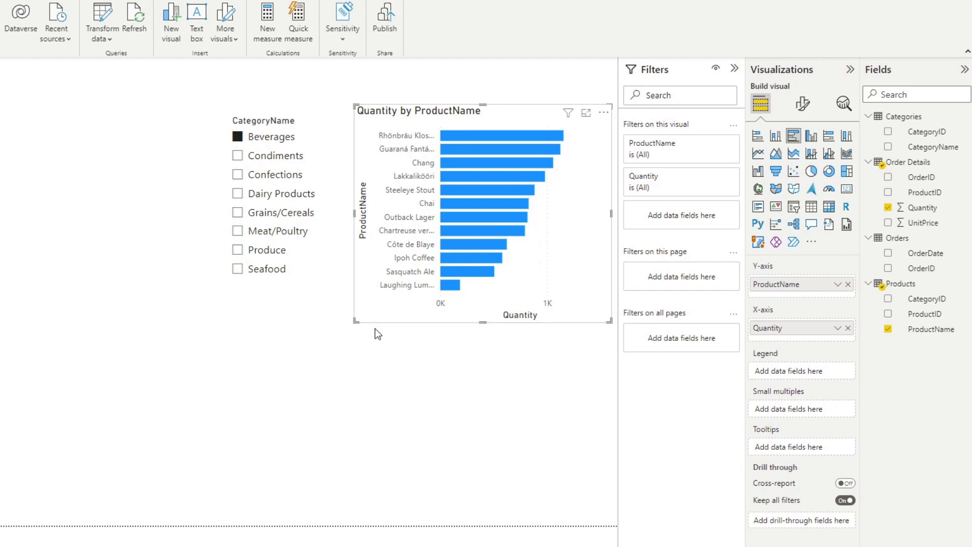
click(255, 142)
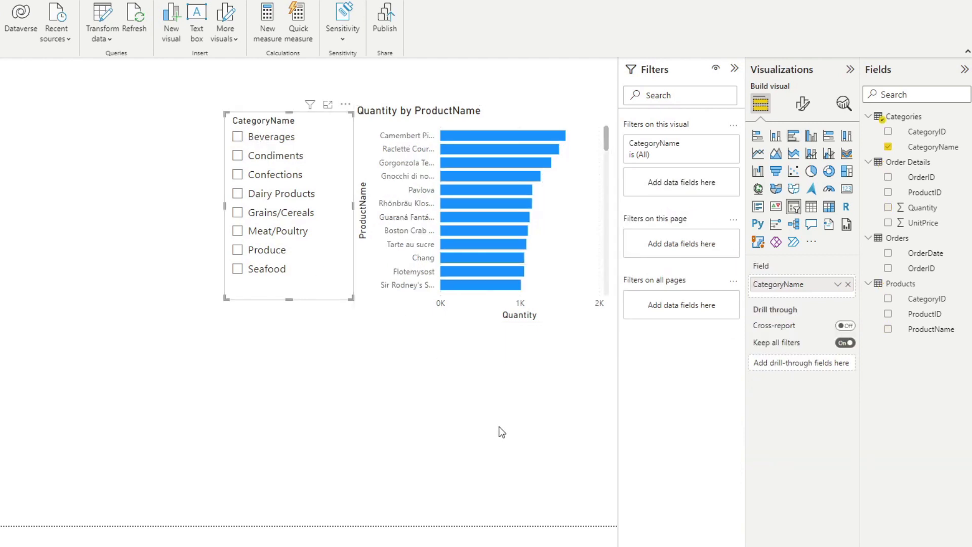
click(478, 356)
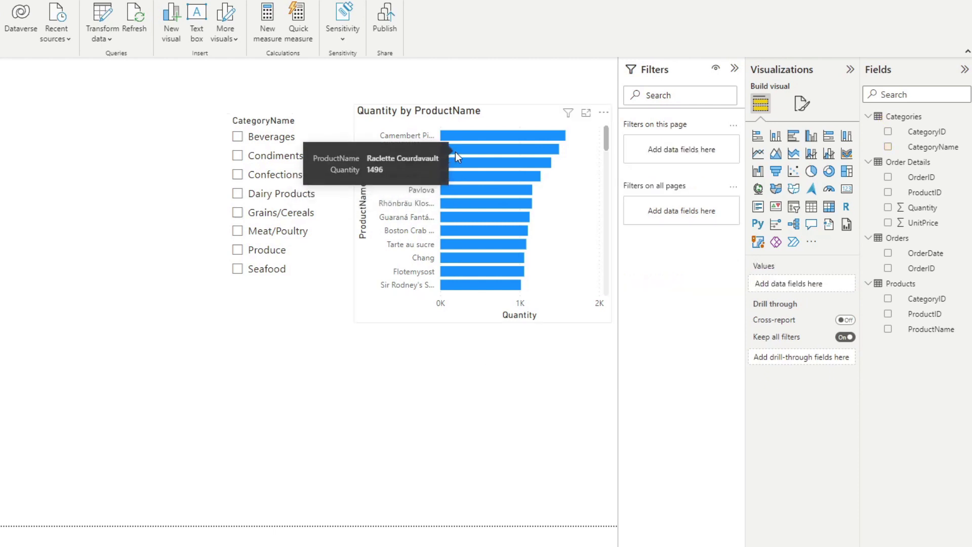
mouse_move(461, 143)
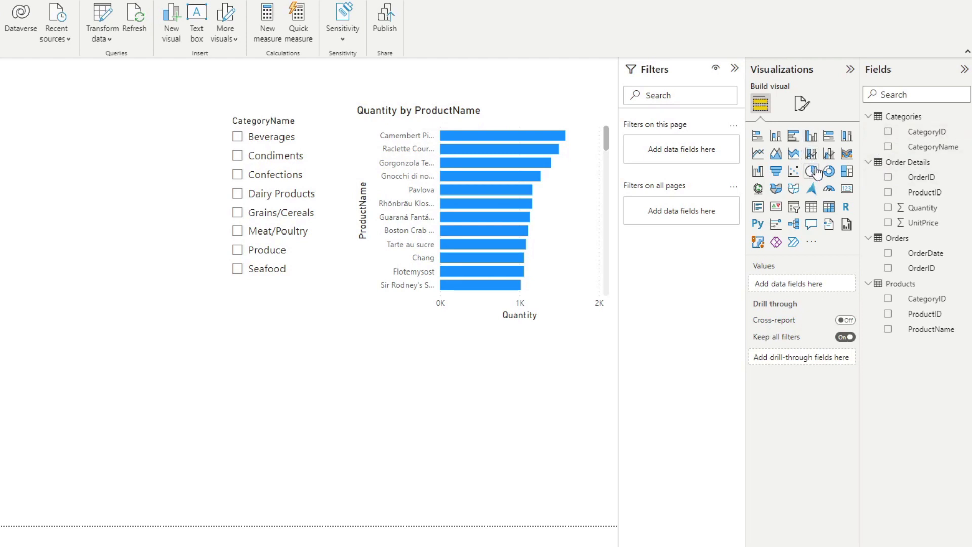
Place a clustered column chart below the bar chart, widen it, and plot Quantity by CategoryName
click(811, 136)
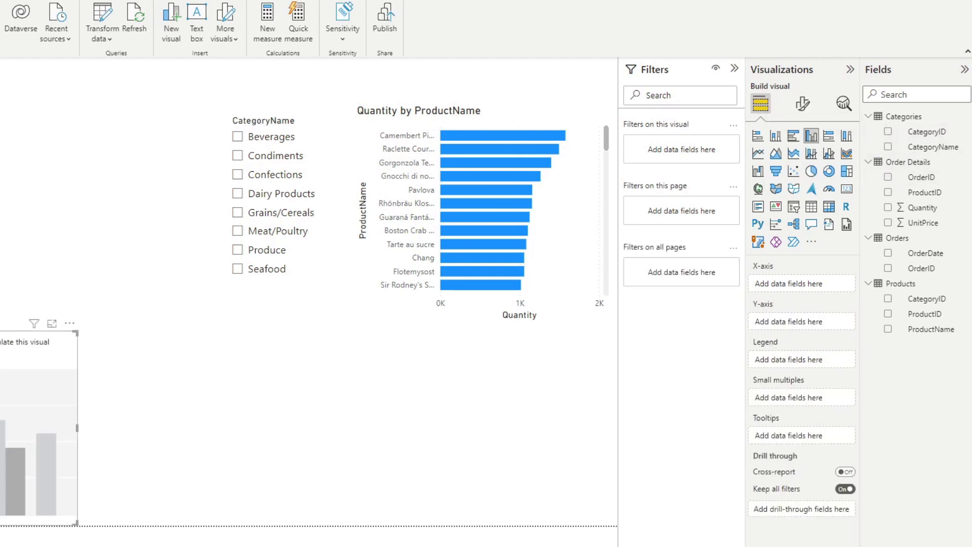
drag(53, 340, 572, 333)
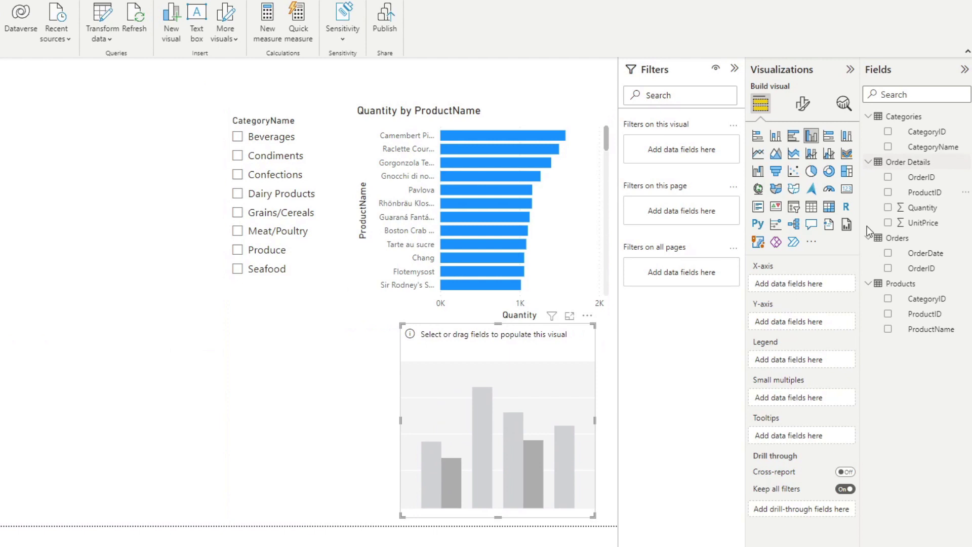
click(888, 207)
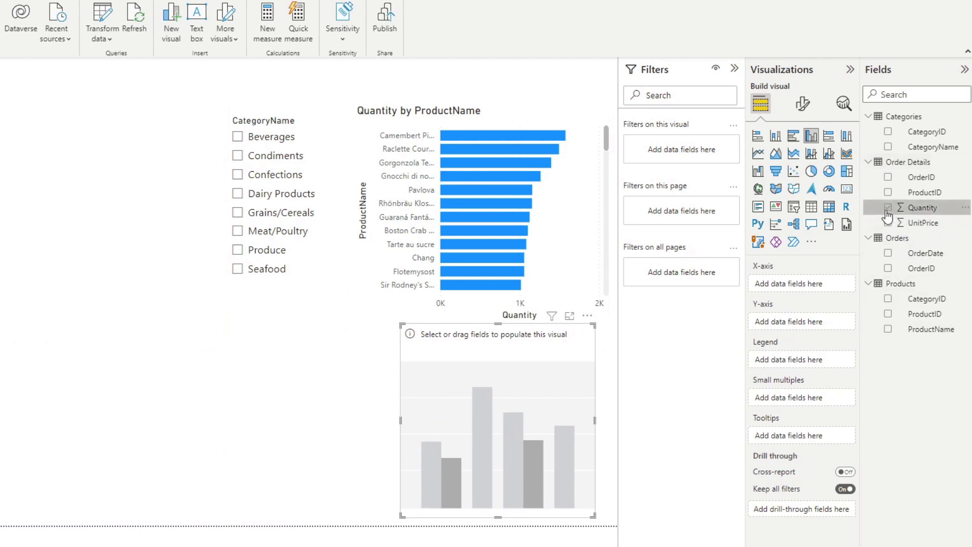
drag(400, 420, 310, 420)
click(888, 147)
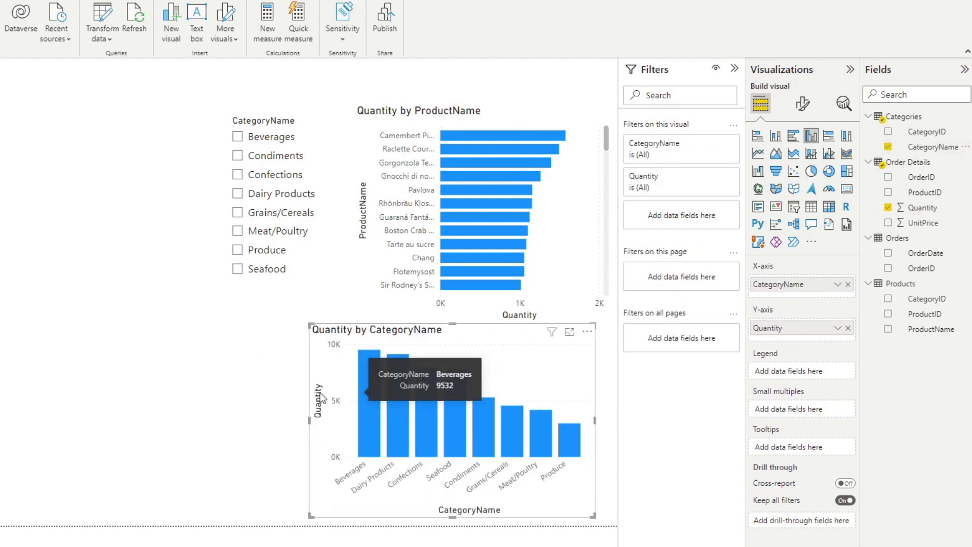
click(260, 433)
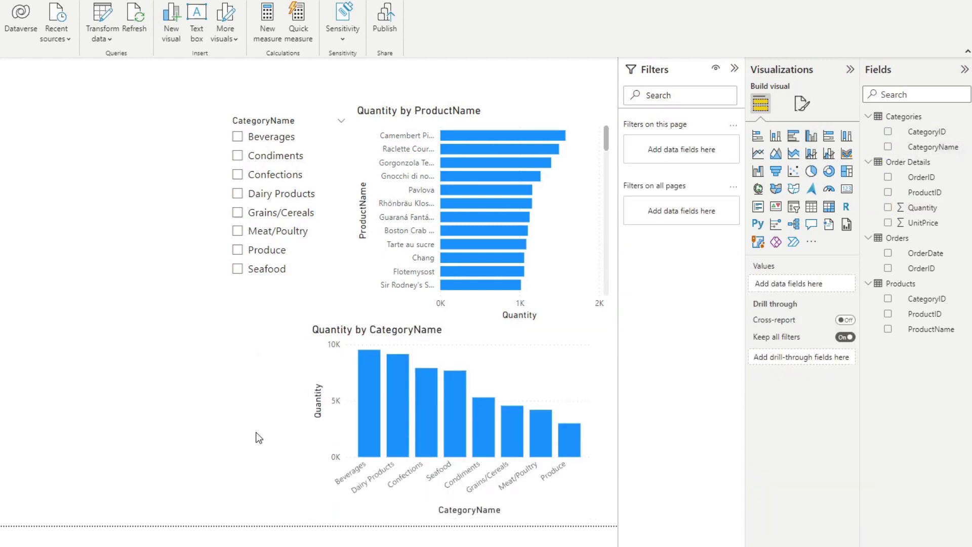
click(376, 388)
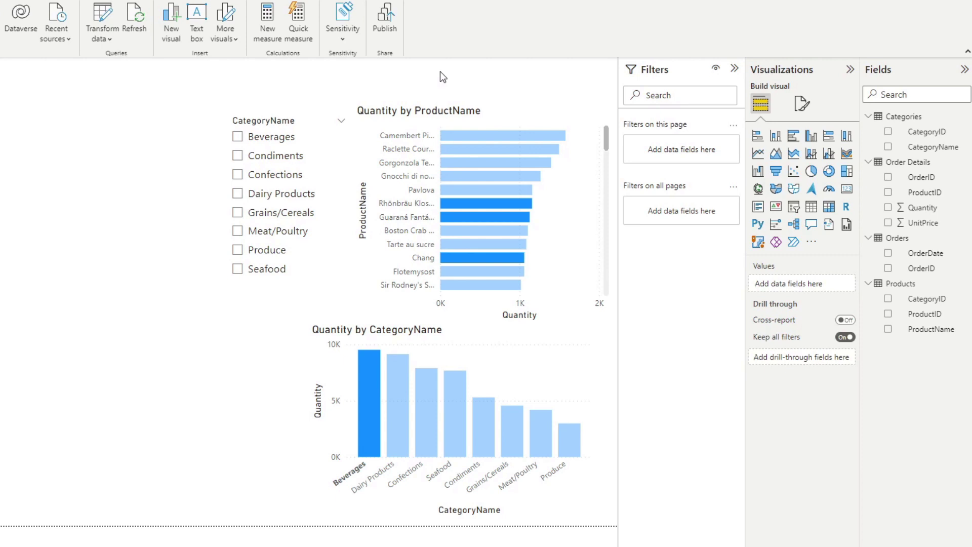
click(375, 412)
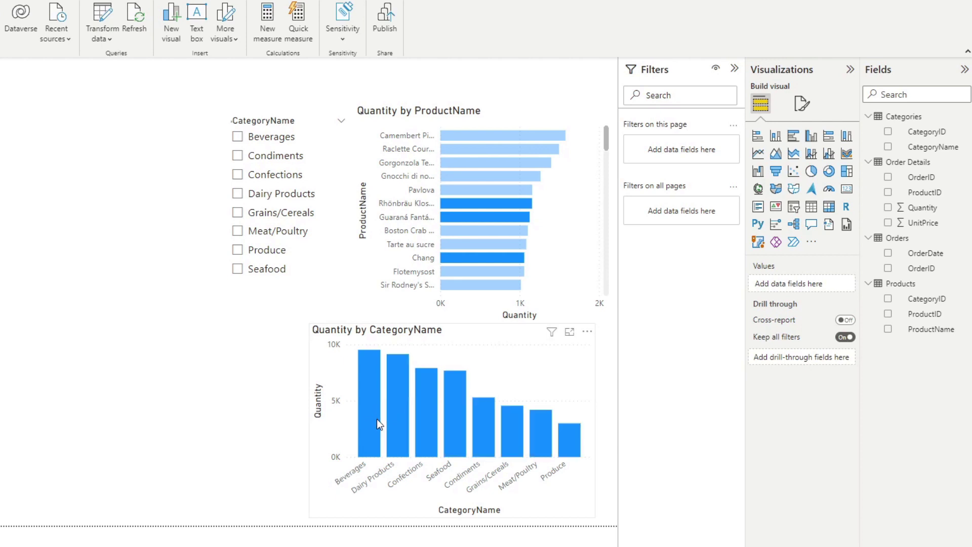
Select the fourth product bar and Ctrl-add the third, second and top bars
click(471, 136)
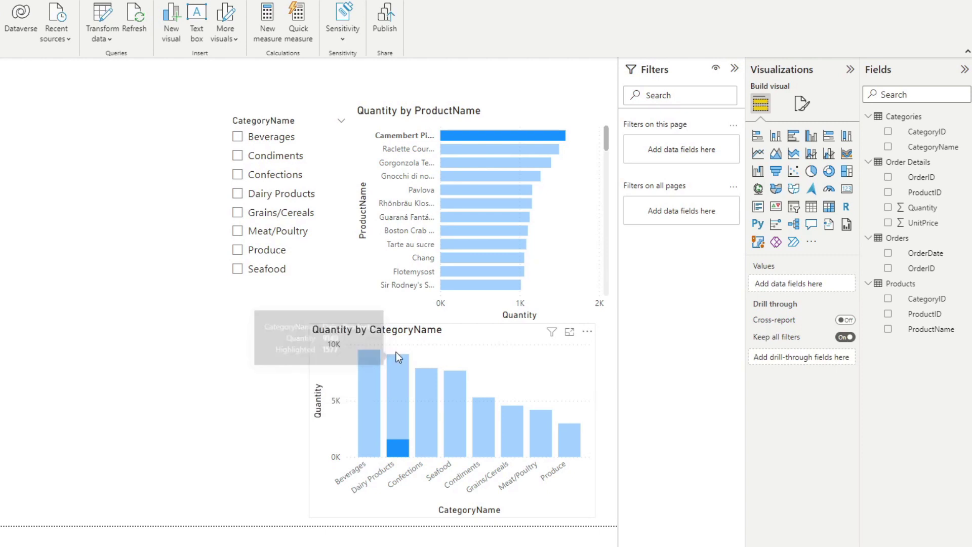
click(460, 147)
click(464, 165)
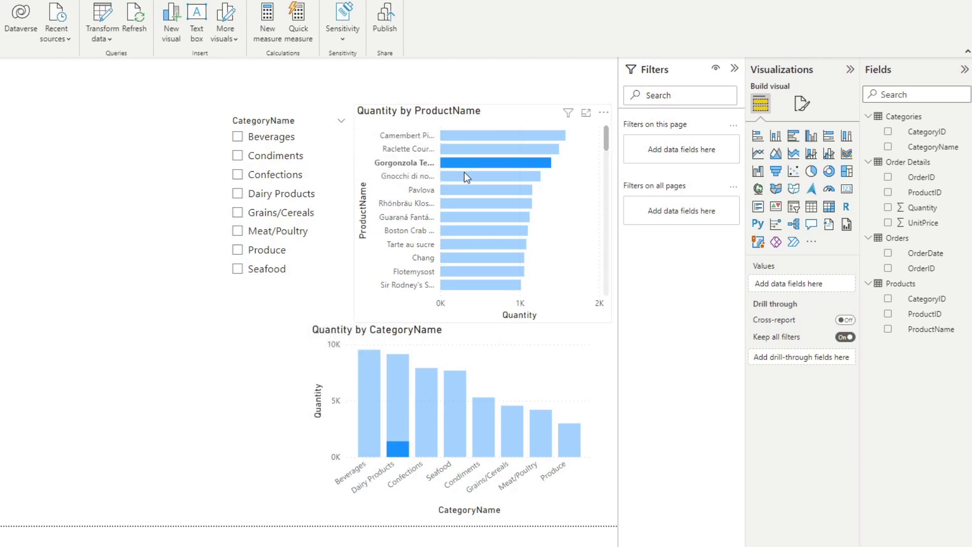
click(465, 175)
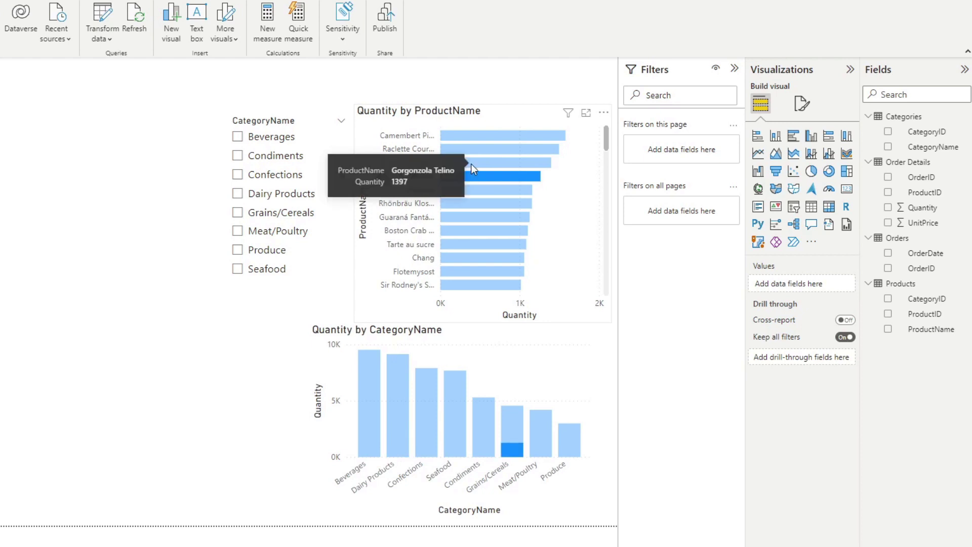
ctrl+click(471, 163)
ctrl+click(475, 147)
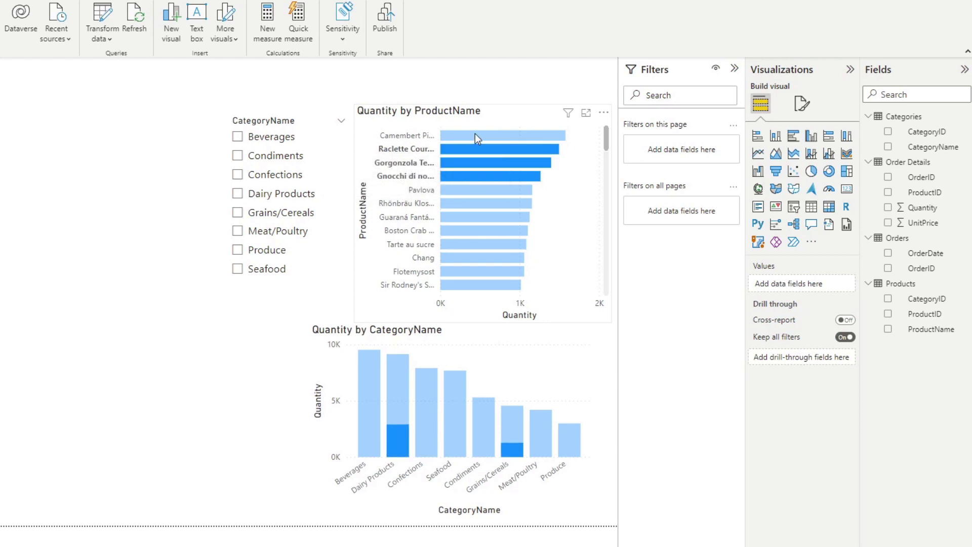
ctrl+click(475, 134)
Add Pavlova and the next bars, then deselect Chang, Tarte au sucre and the eighth, keeping the top seven
ctrl+click(469, 189)
ctrl+click(468, 202)
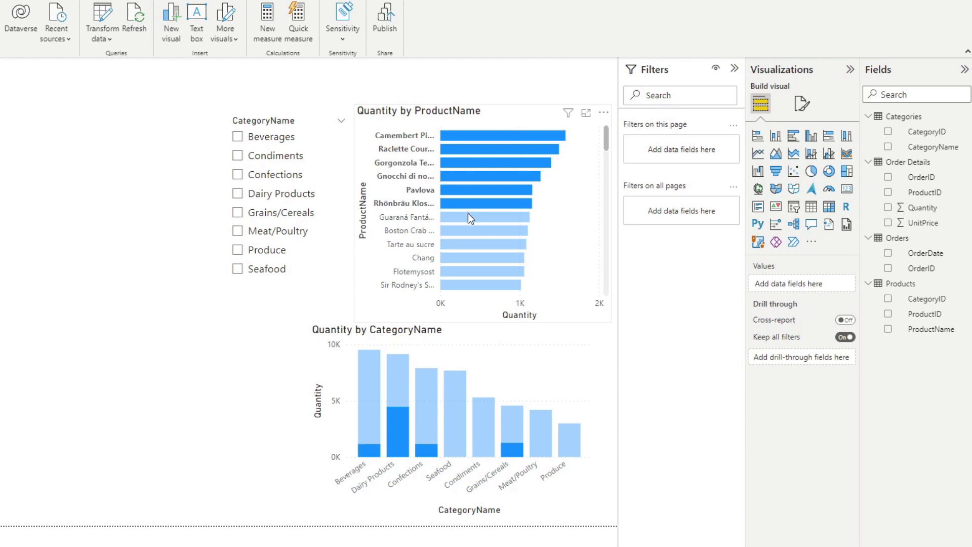
ctrl+click(467, 217)
ctrl+click(465, 233)
ctrl+click(464, 241)
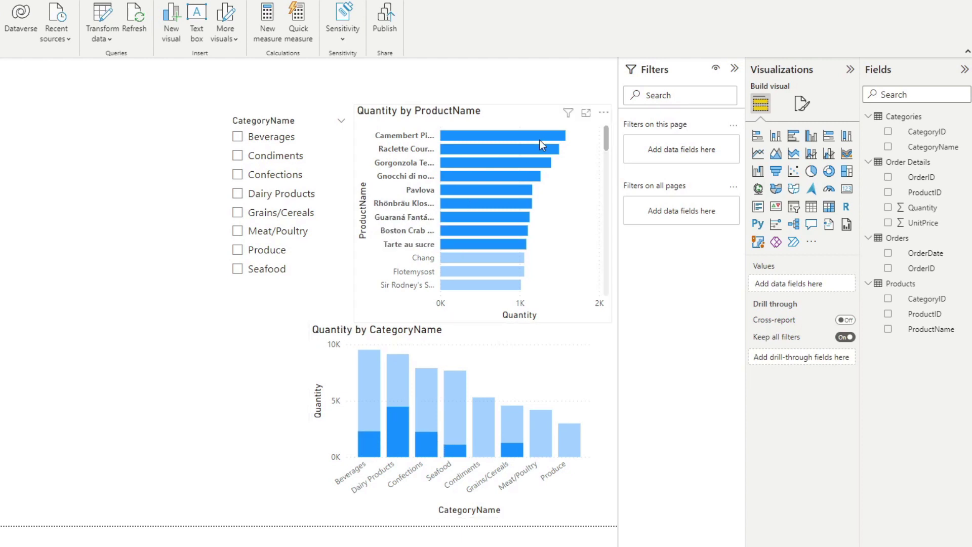
ctrl+click(508, 258)
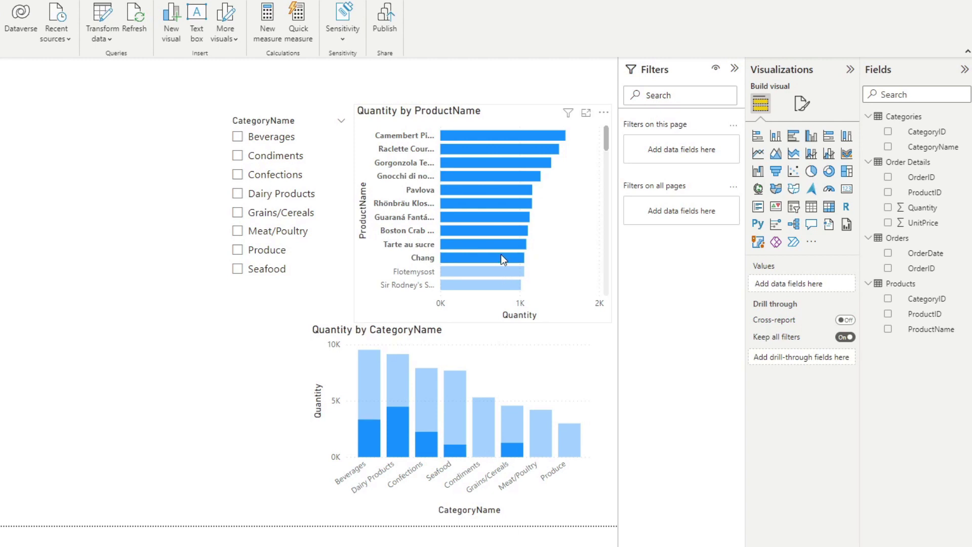
ctrl+click(503, 256)
ctrl+click(502, 241)
ctrl+click(505, 231)
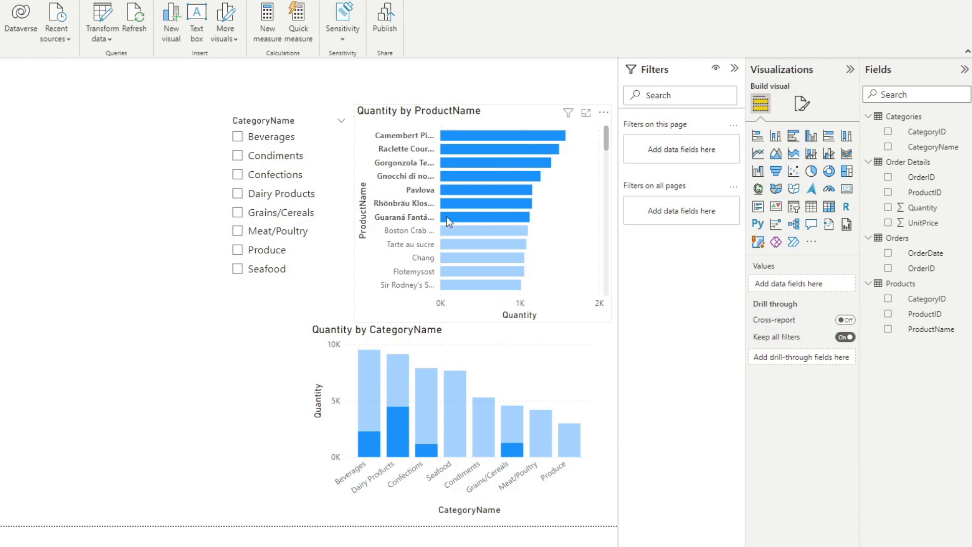
Clear the selection on blank canvas, then select and deselect the Beverages column to test highlighting
mouse_move(476, 219)
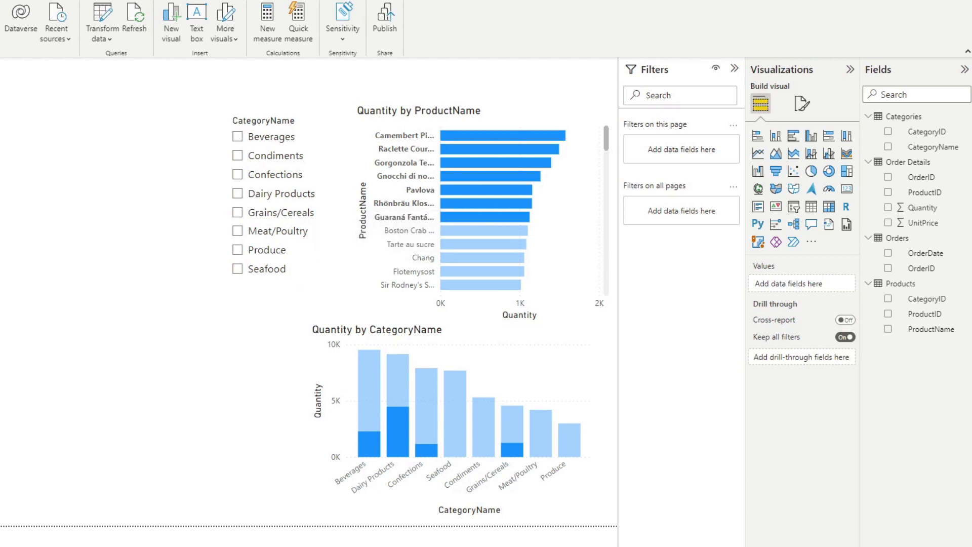
click(324, 364)
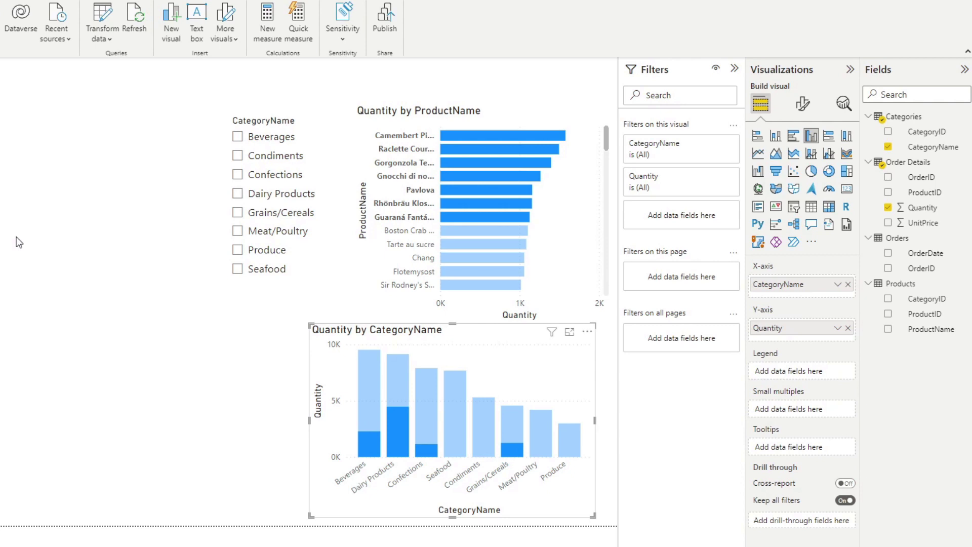
click(189, 409)
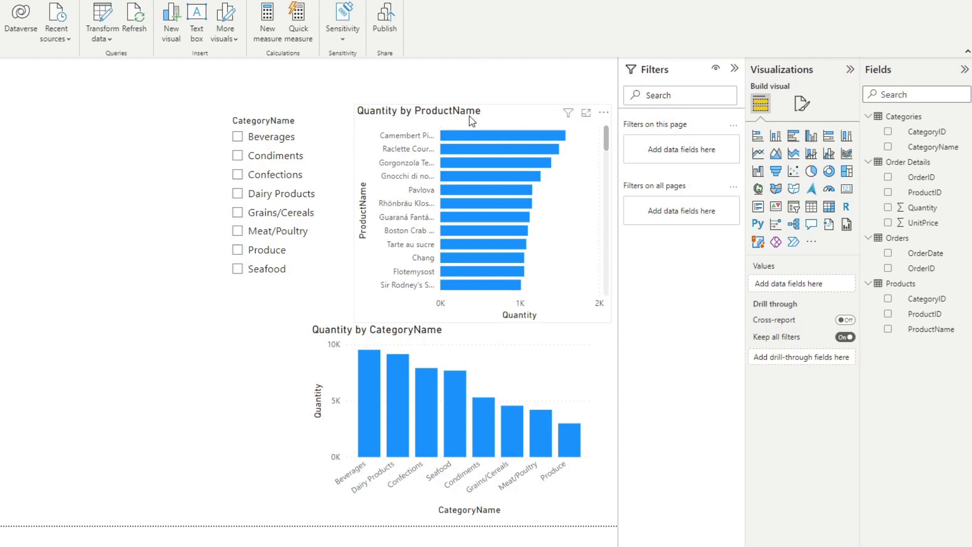
click(367, 391)
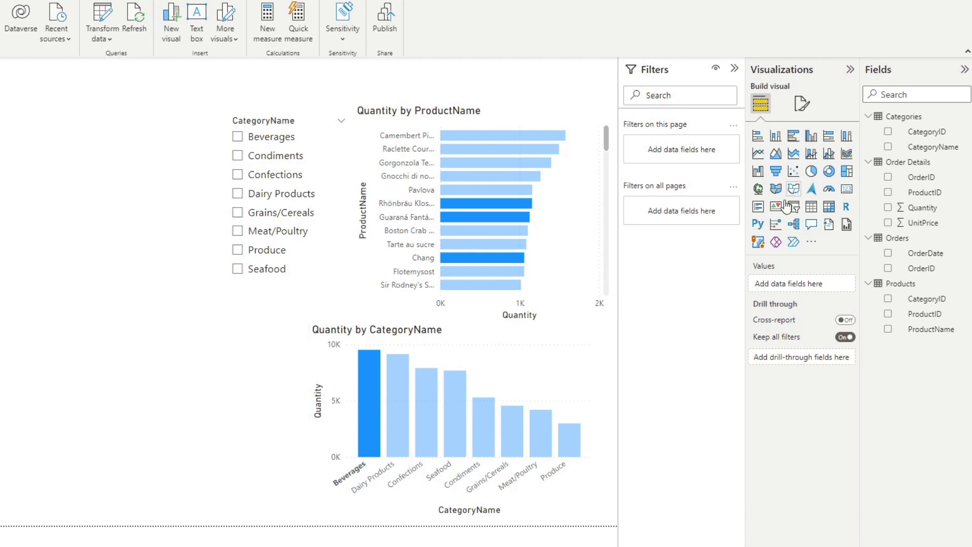
click(368, 376)
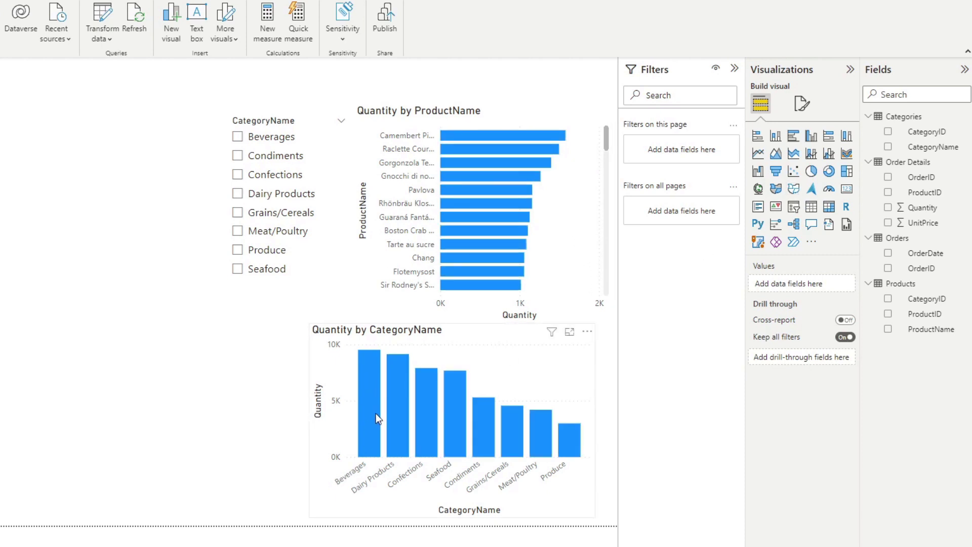
For the category chart, set its interaction with the ProductName chart to Filter under Edit interactions
click(387, 333)
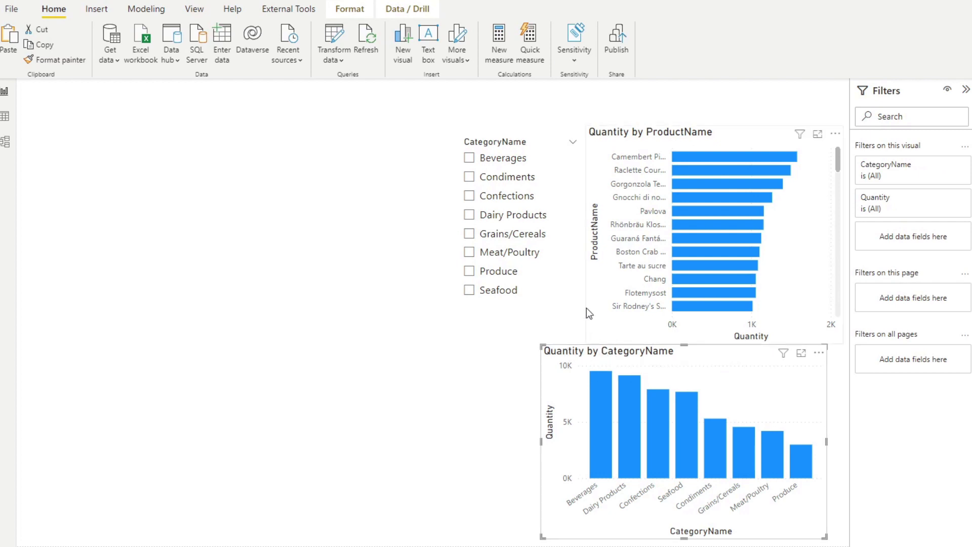
click(349, 9)
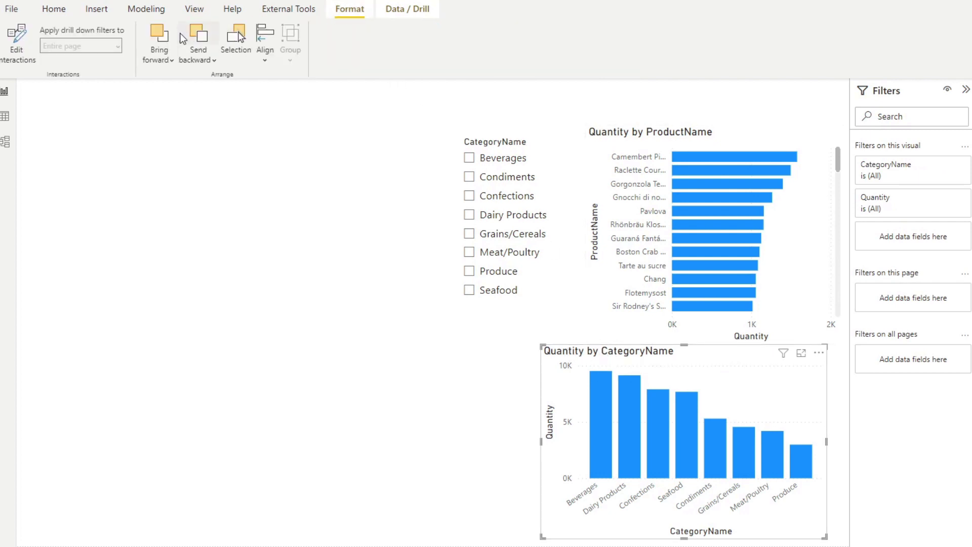
click(17, 51)
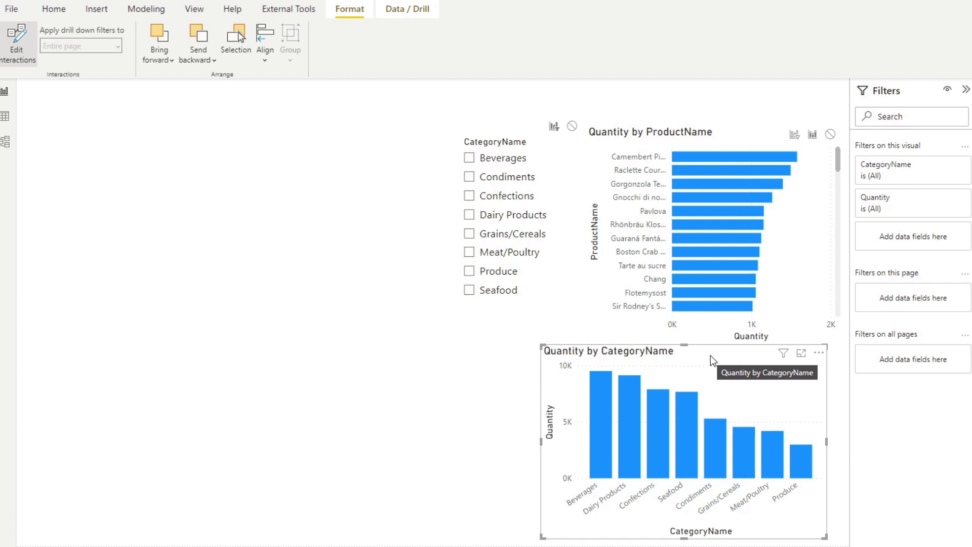
click(795, 136)
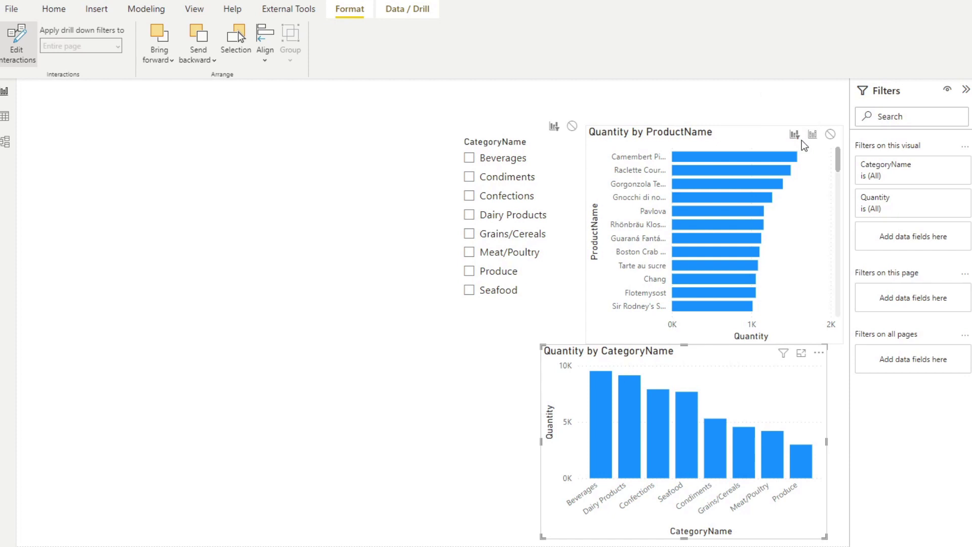
click(29, 52)
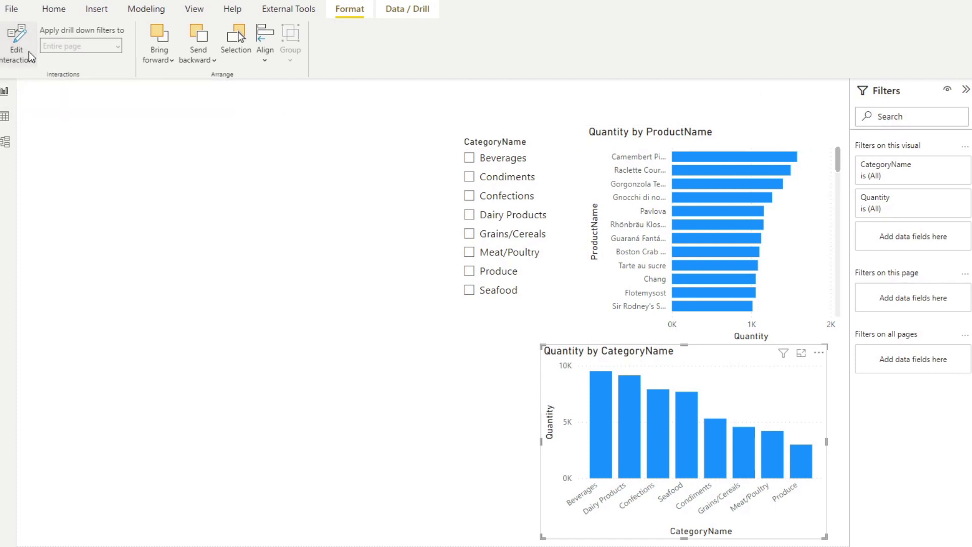
Deselect the category chart, then click its Beverages column to filter the product chart
click(672, 99)
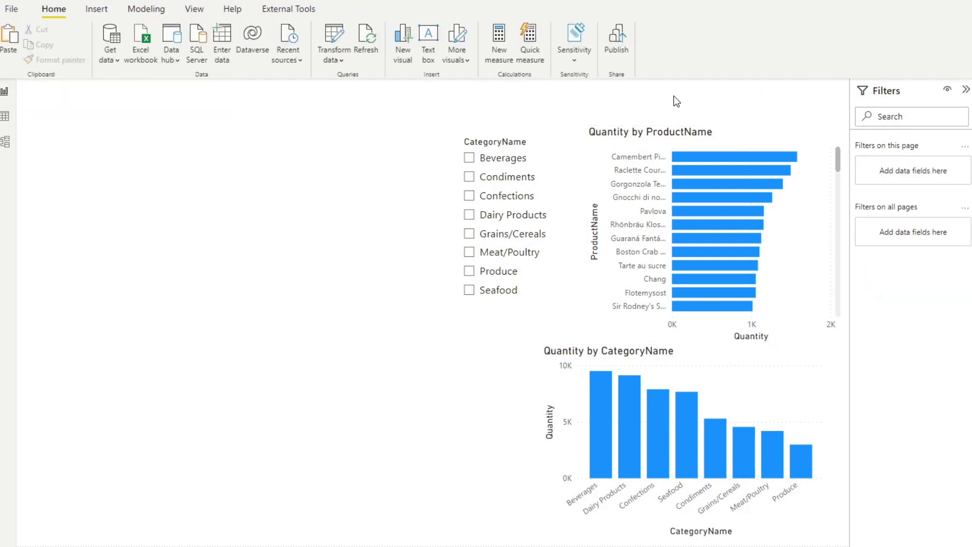
click(601, 403)
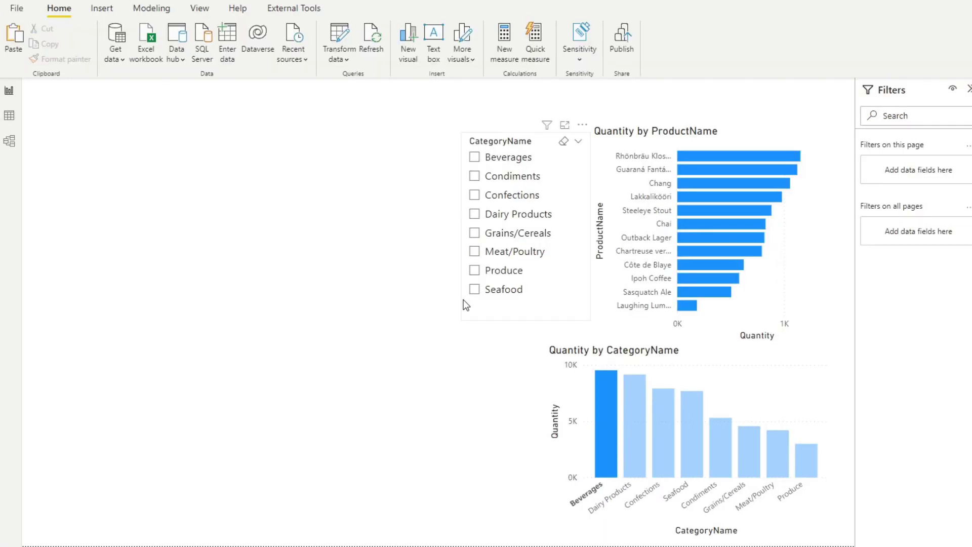
Open the Options dialog from the File menu to check the Report settings cross-filtering option
click(16, 8)
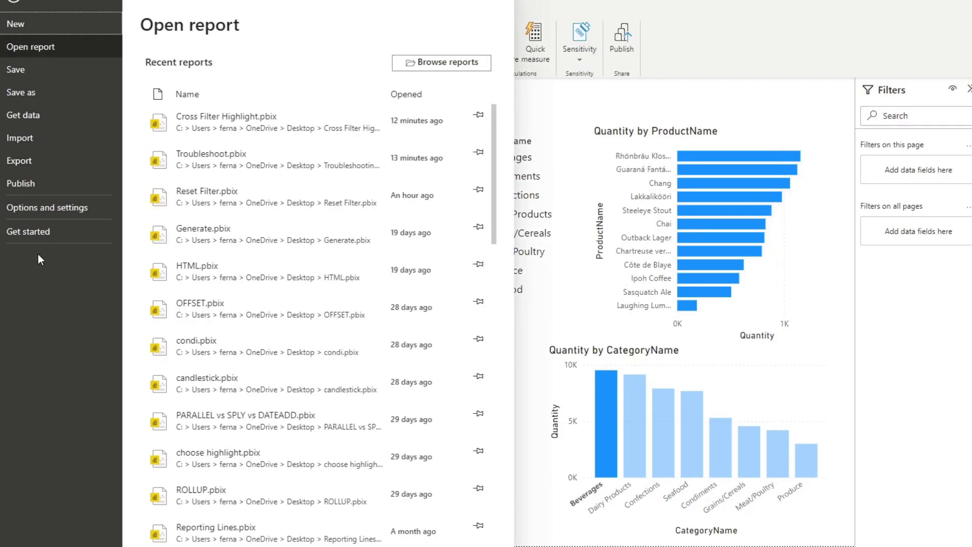
click(59, 207)
click(183, 76)
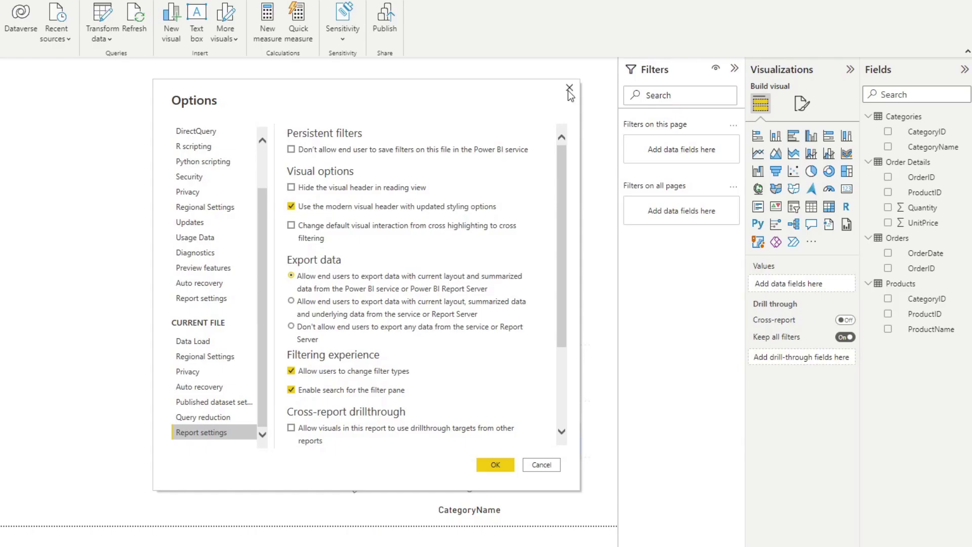
Close Options, select the Quantity by CategoryName chart and turn on Edit interactions
click(497, 462)
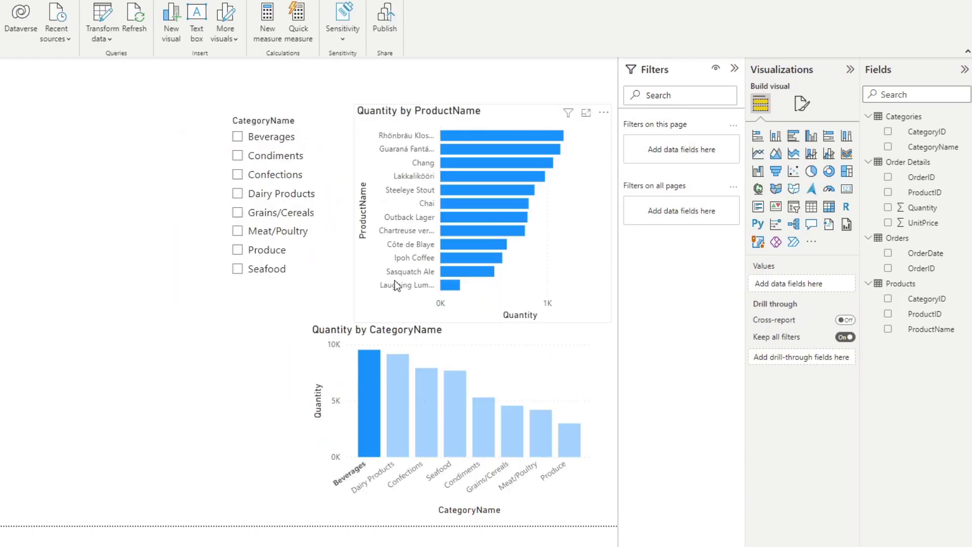
click(403, 335)
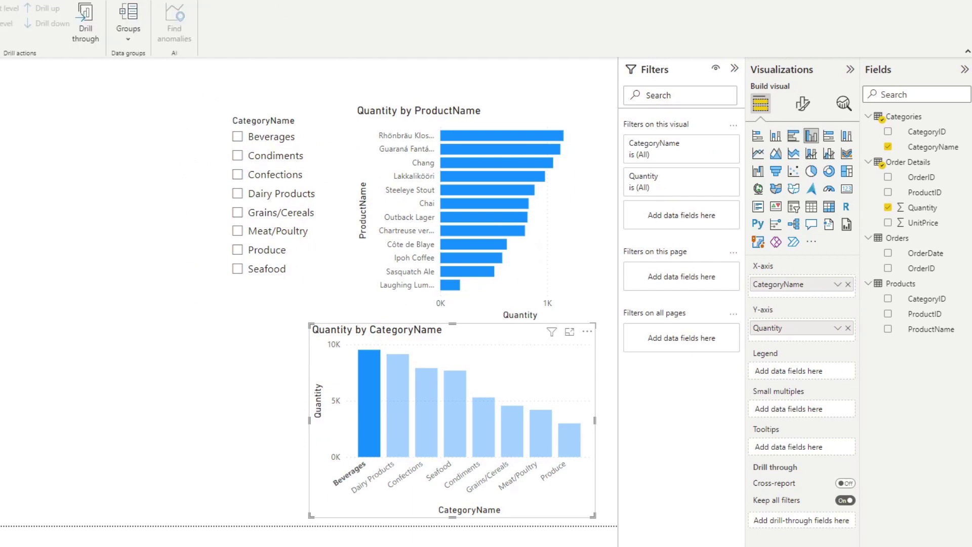
click(7, 15)
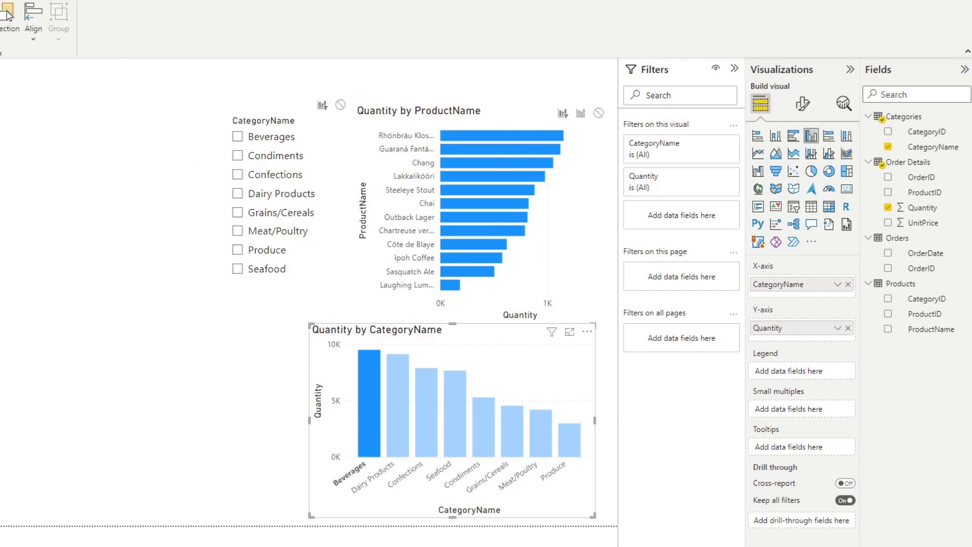